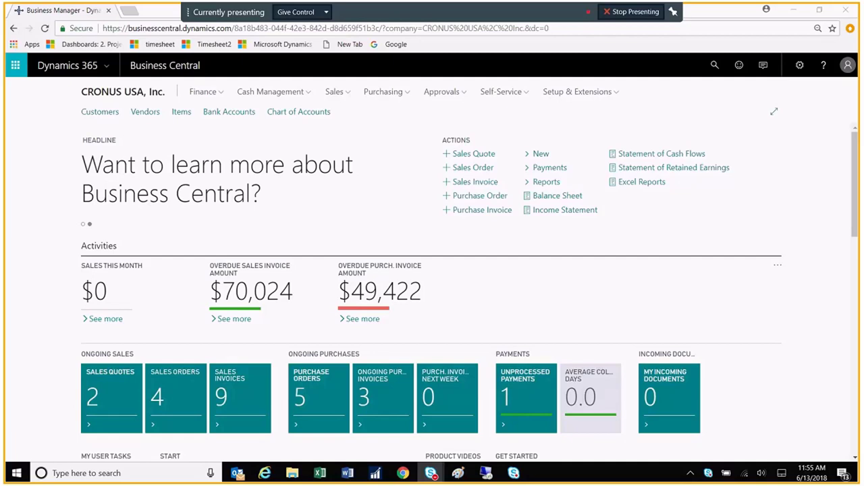
- Go to the Account Schedules list from the Finance menu
left_click(206, 91)
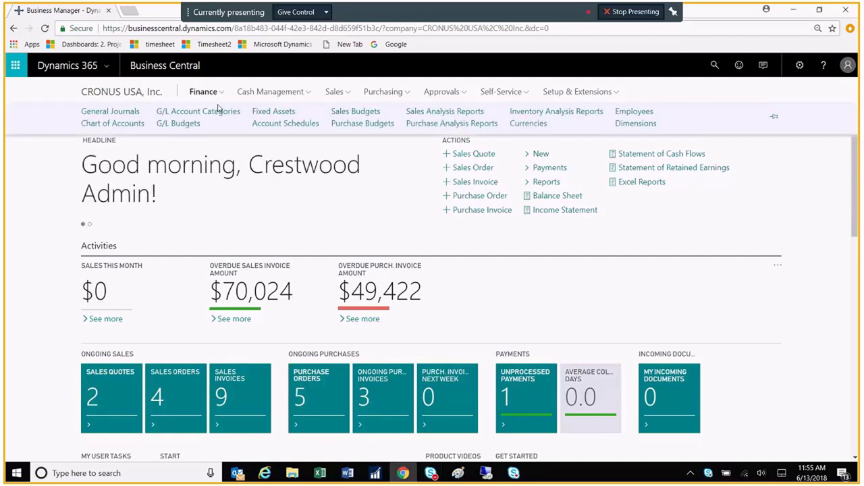
left_click(285, 123)
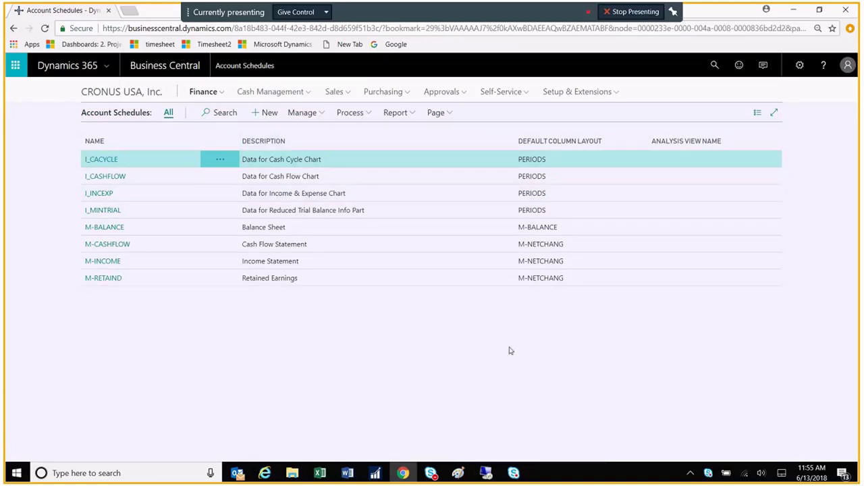
mouse_move(148, 227)
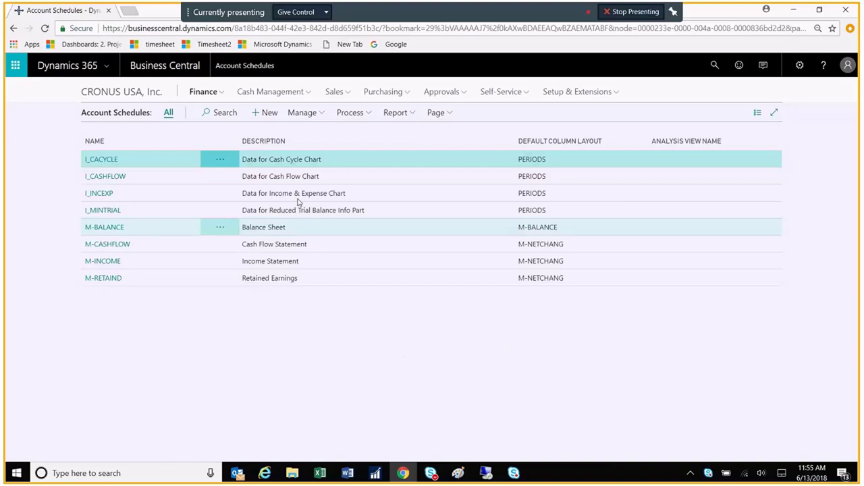
left_click(128, 264)
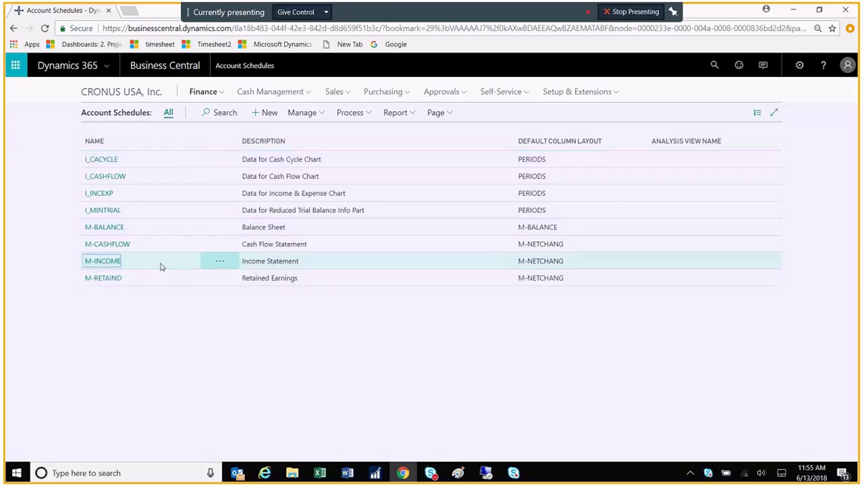
left_click(395, 112)
left_click(404, 133)
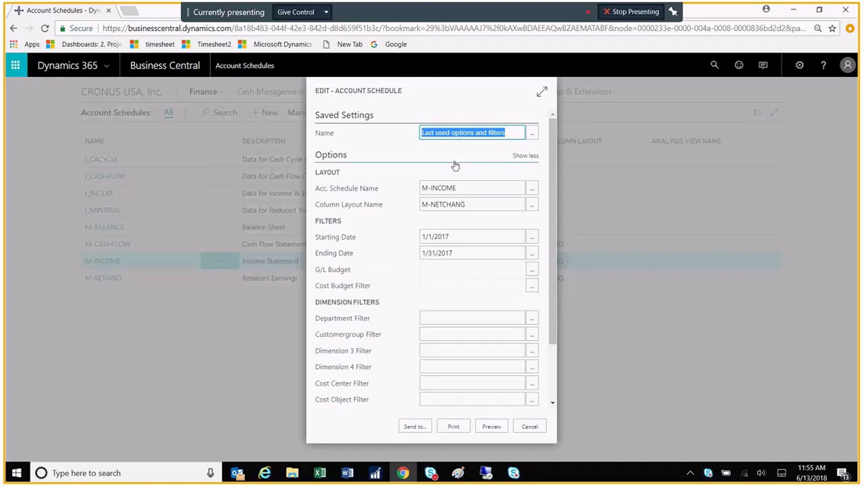
left_click(491, 427)
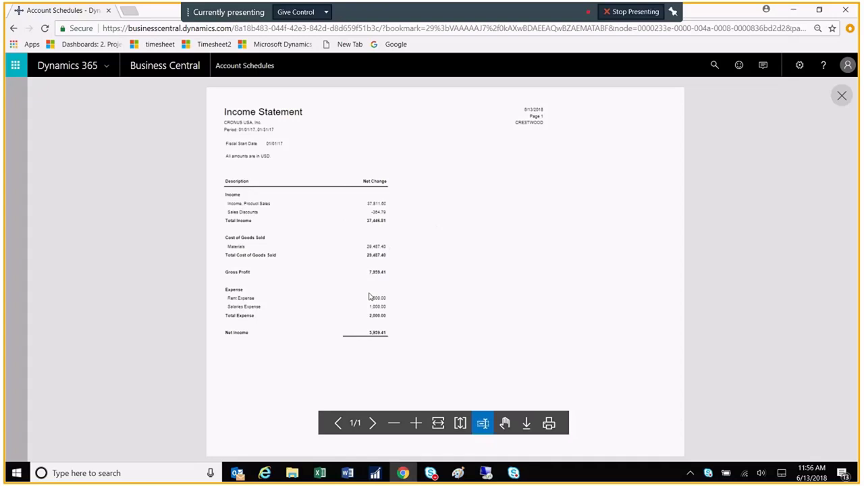
left_click(842, 98)
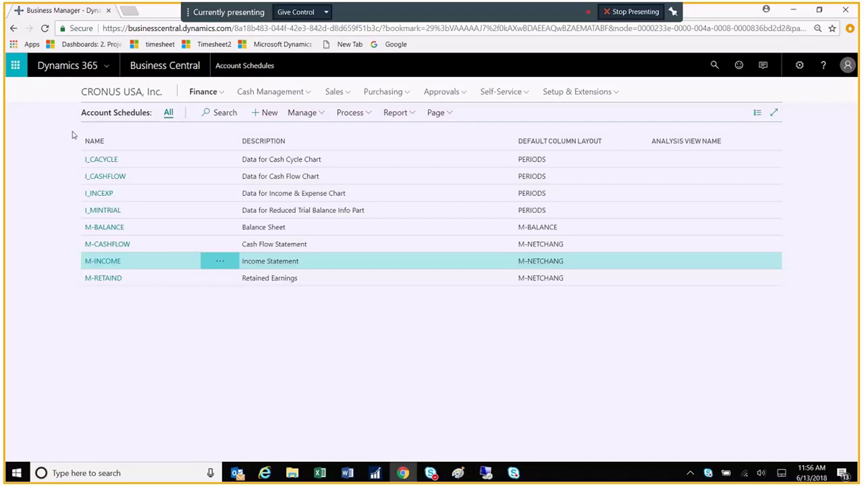
- Create schedule DET IS with description DETAILED INCOME STATEMENT
left_click(264, 116)
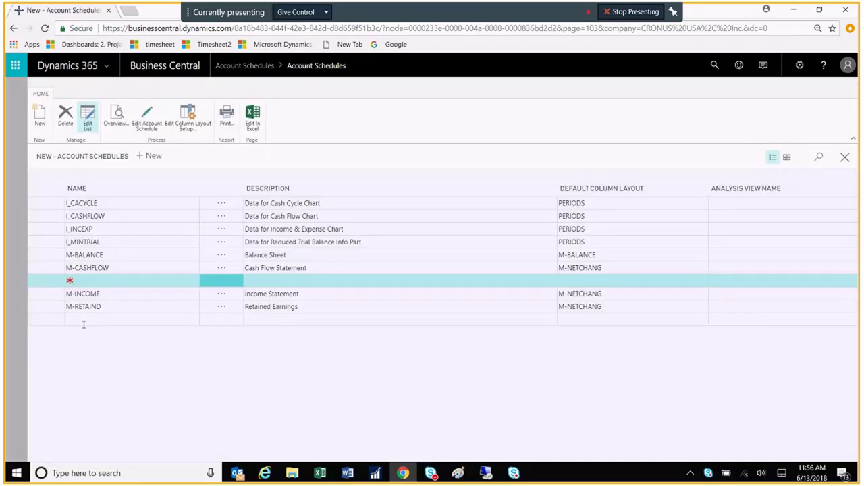
type("DET")
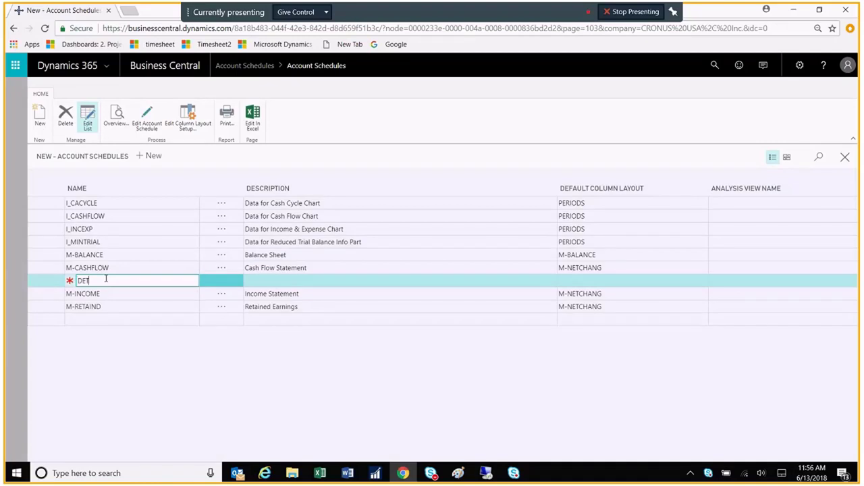
type("A")
key("BackSpace")
type("I")
type("S")
key("Tab")
type("DETAI")
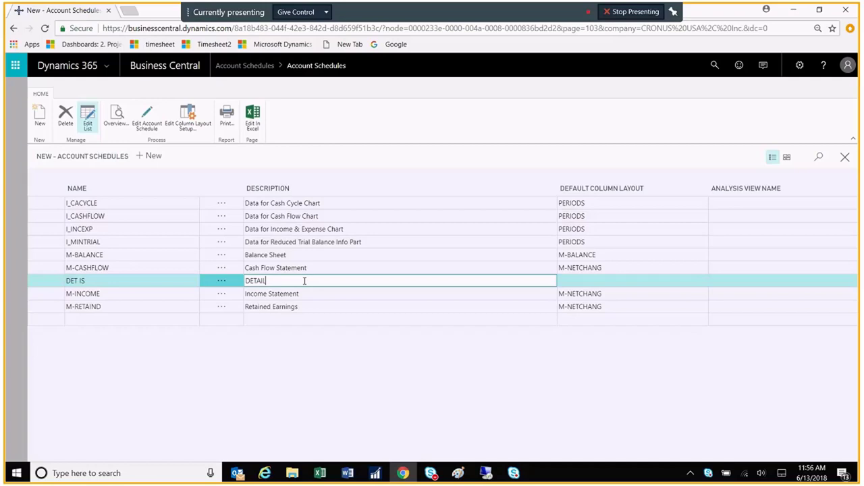
type("LED INCOME STATEMENT")
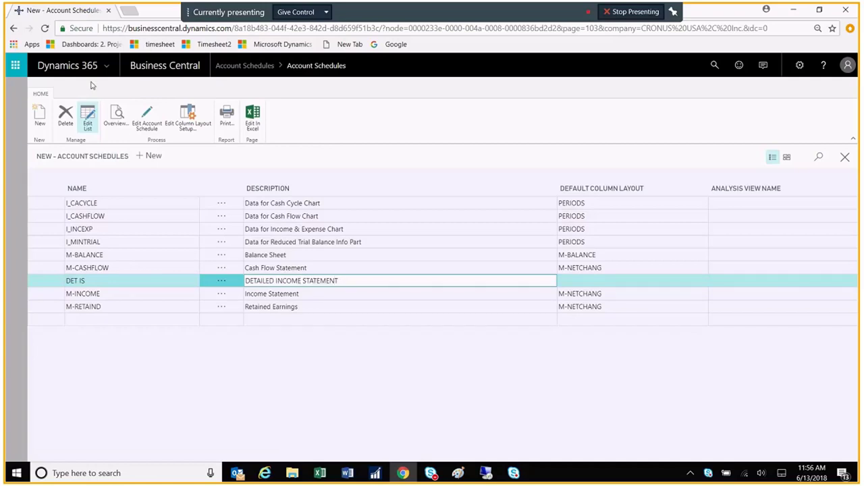
- Enter the empty DET IS line editor and reach its Actions functions
left_click(147, 117)
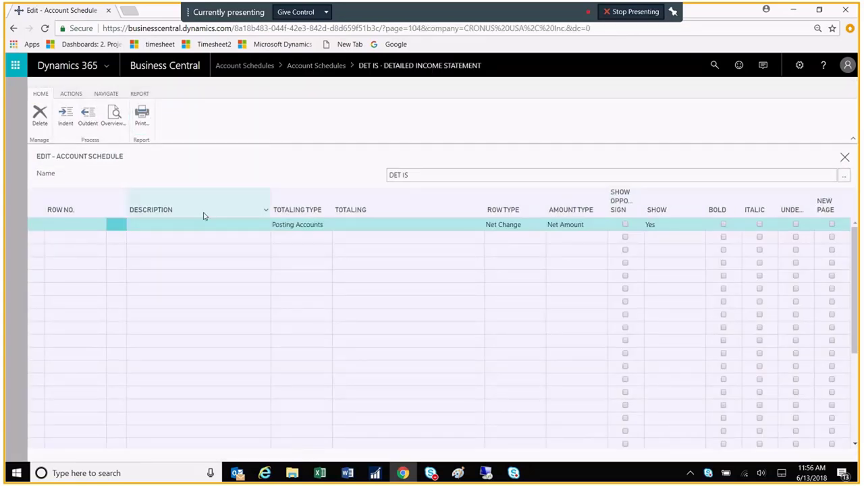
left_click(65, 235)
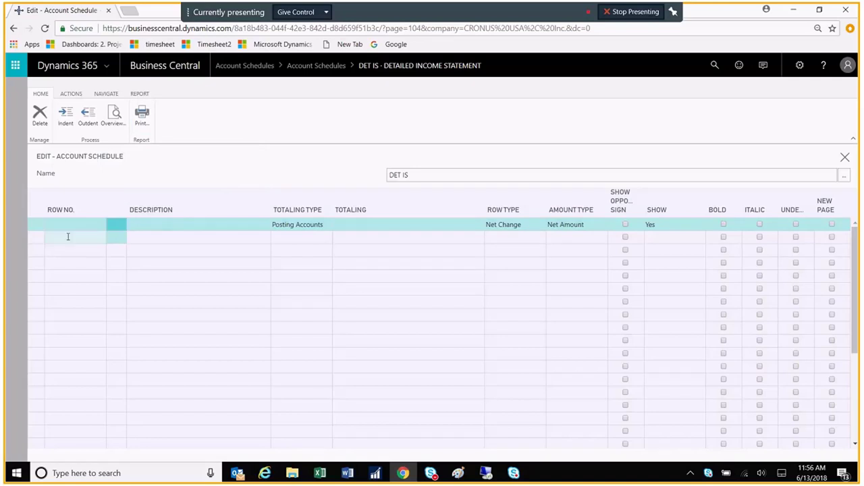
left_click(71, 94)
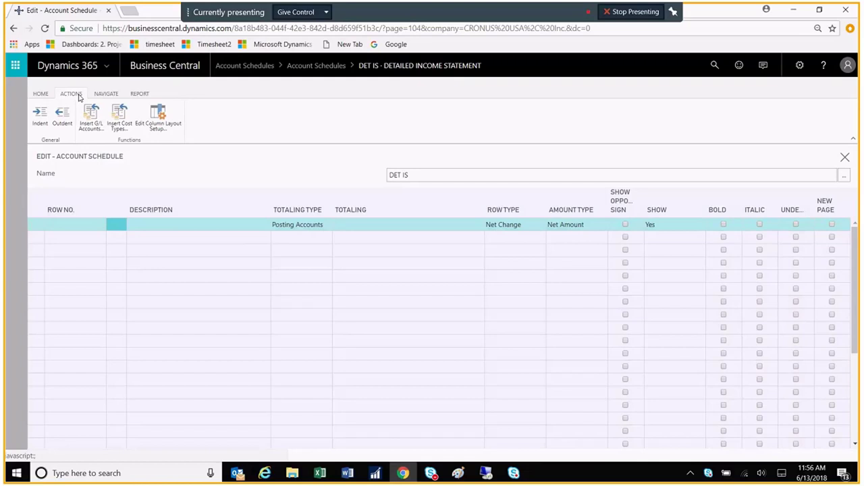
- Start Insert G/L Accounts and filter the Income/Balance column to Income Statement
left_click(92, 119)
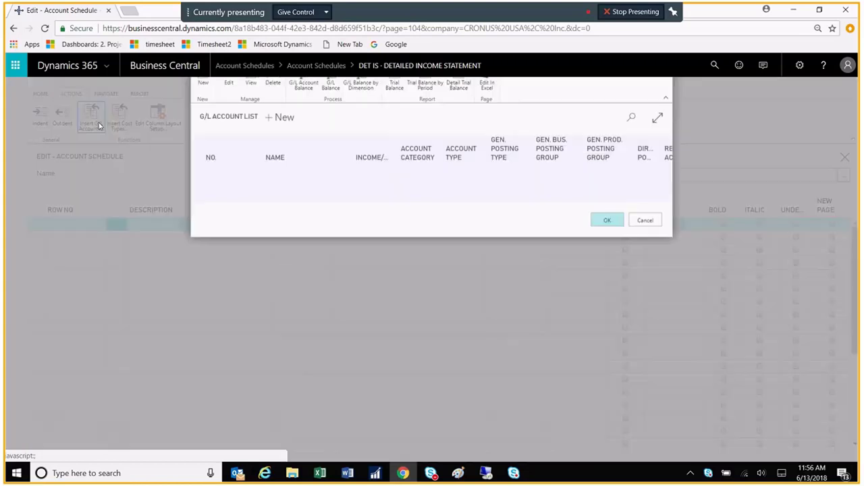
mouse_move(668, 273)
left_mouse_down()
mouse_move(658, 368)
mouse_move(667, 216)
left_mouse_up()
mouse_move(371, 198)
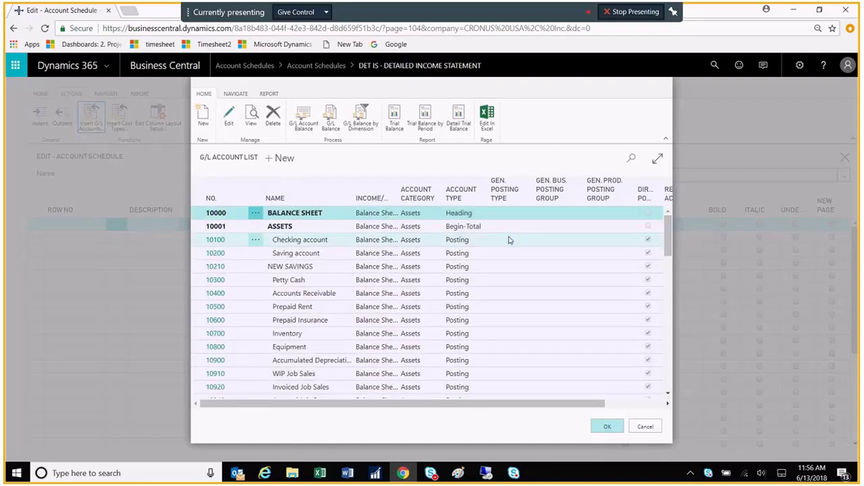
mouse_move(372, 157)
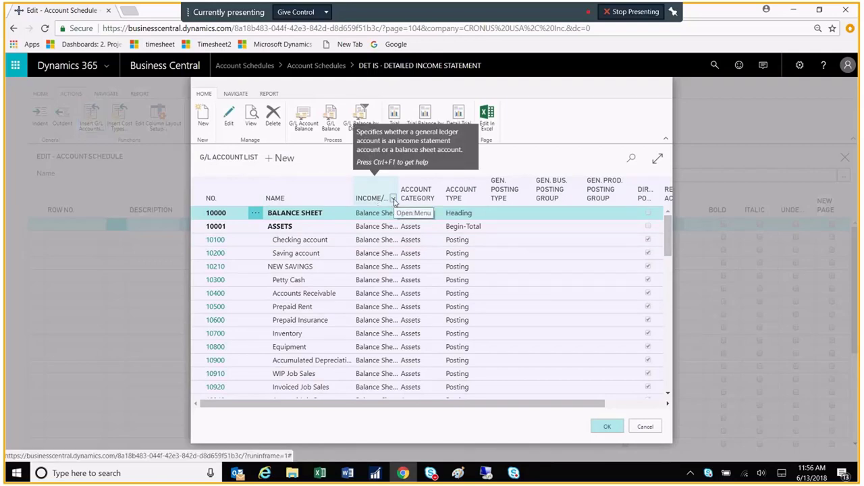
left_click(394, 201)
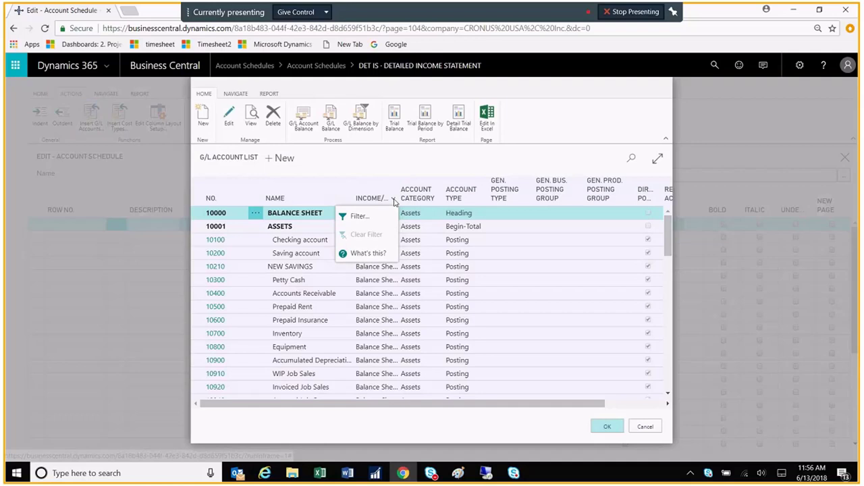
left_click(365, 216)
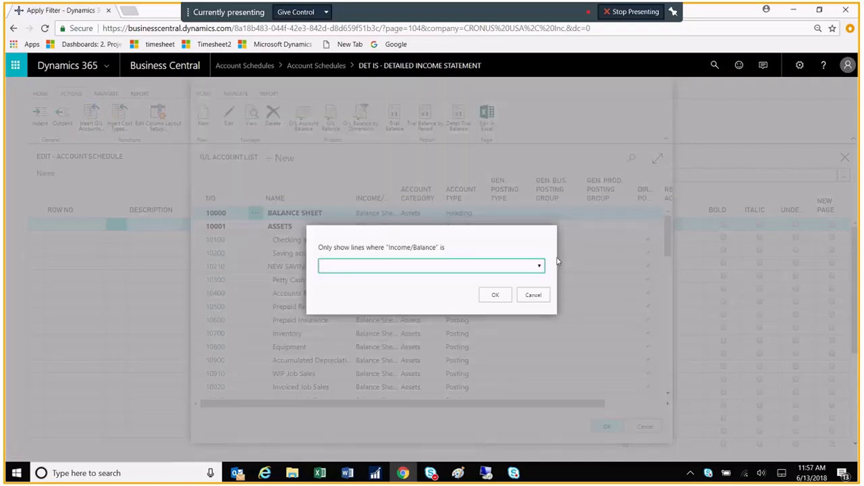
left_click(538, 266)
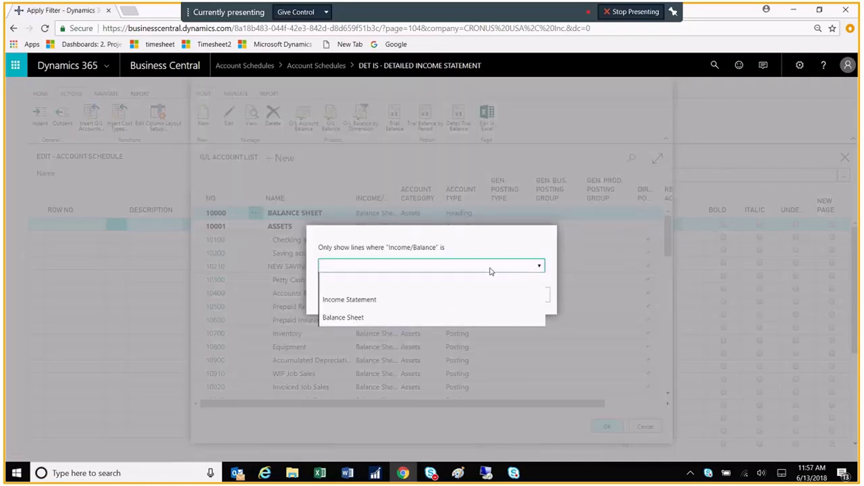
left_click(364, 299)
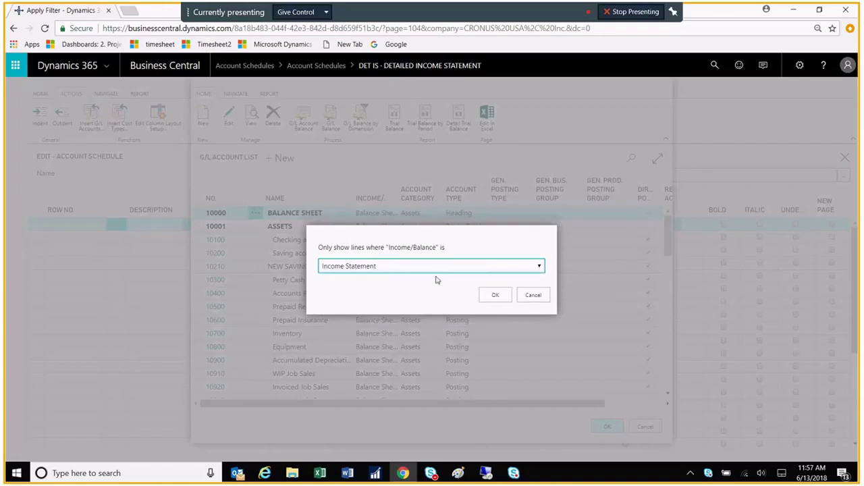
left_click(495, 295)
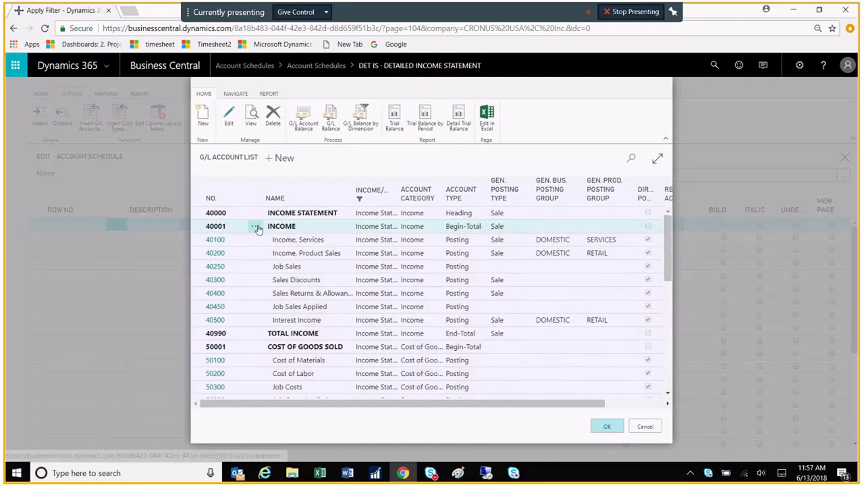
mouse_move(256, 227)
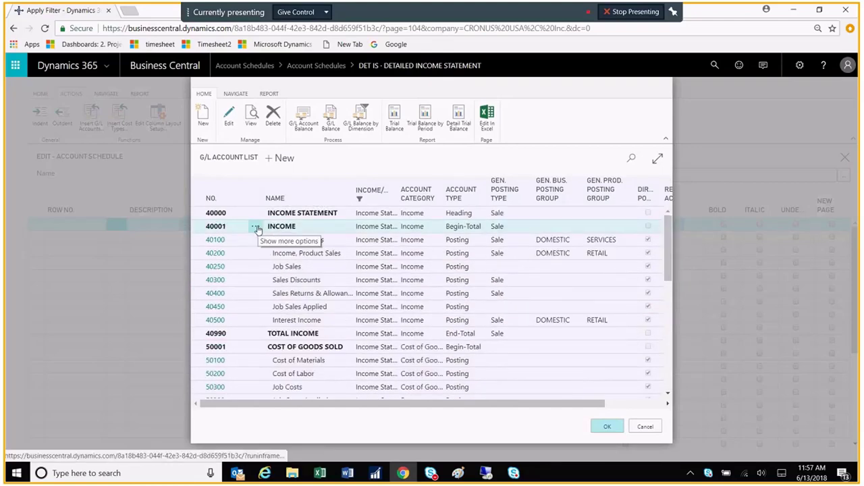
- Select all filtered income statement accounts and insert them as DET IS rows
left_click(257, 227)
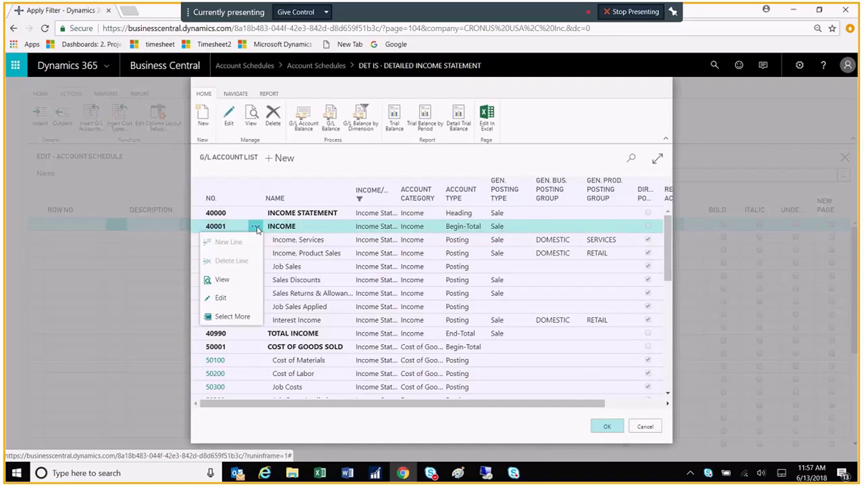
left_click(233, 316)
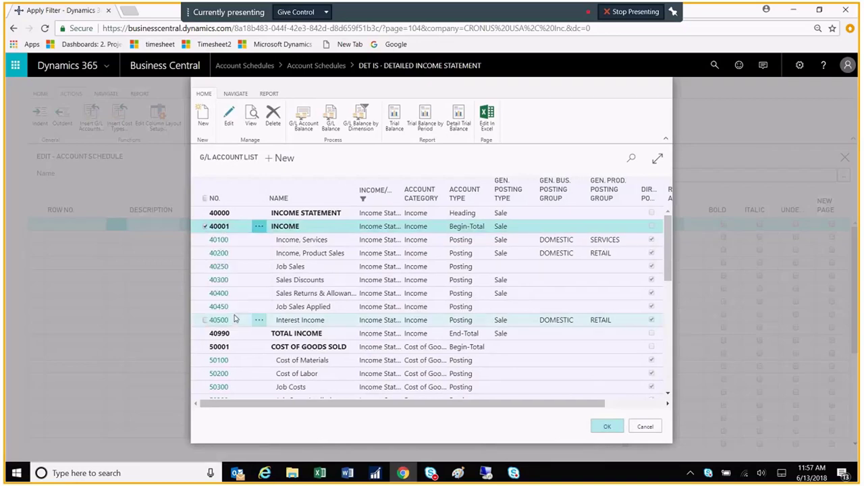
left_click(205, 198)
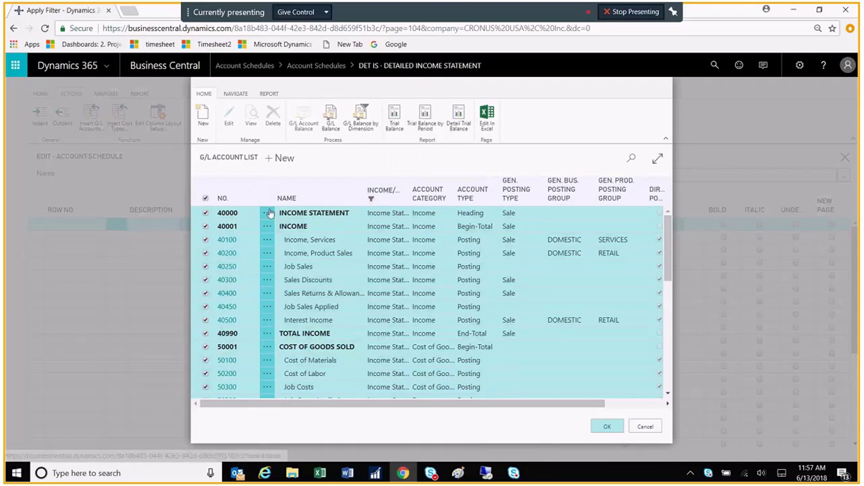
left_click(609, 427)
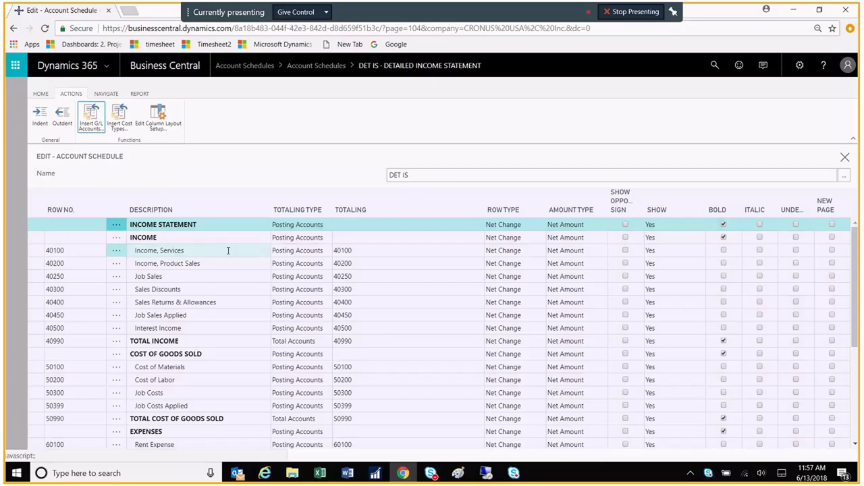
mouse_move(854, 254)
left_mouse_down()
mouse_move(853, 285)
mouse_move(854, 223)
left_mouse_up()
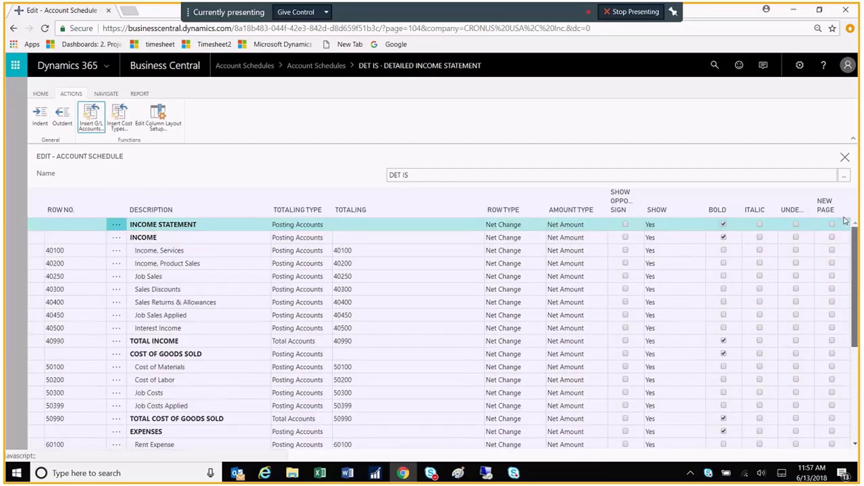
left_click(695, 237)
left_click(703, 252)
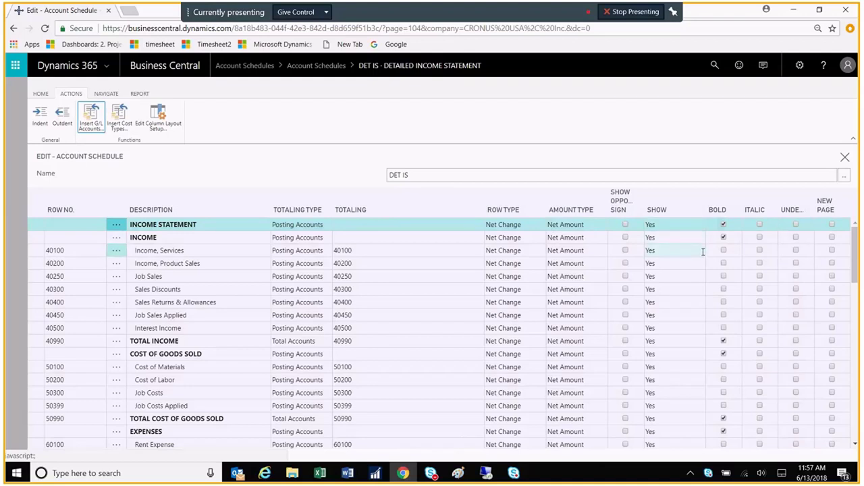
left_click(700, 251)
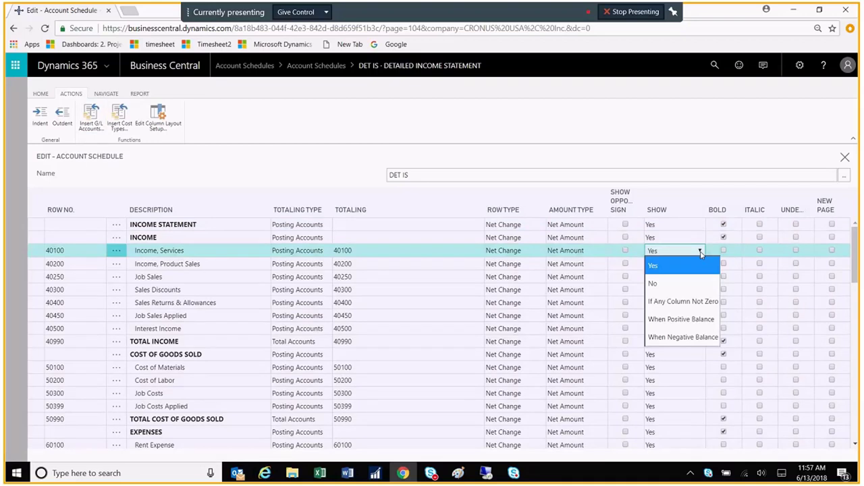
left_click(401, 225)
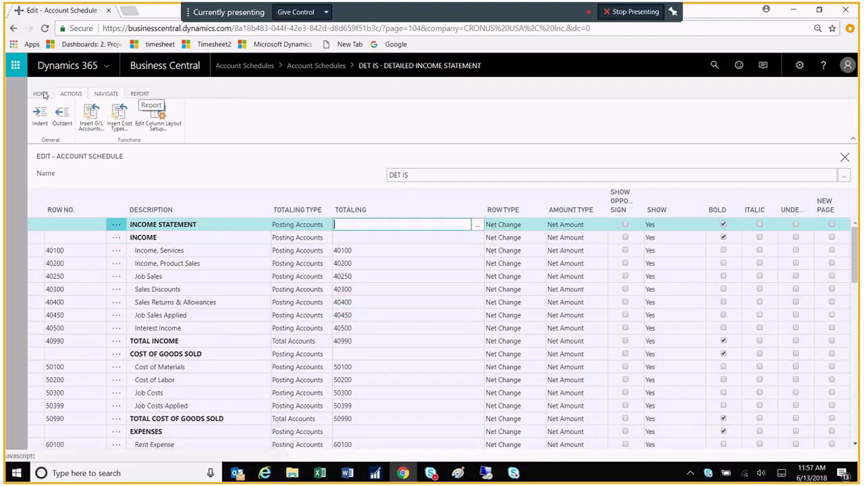
left_click(139, 93)
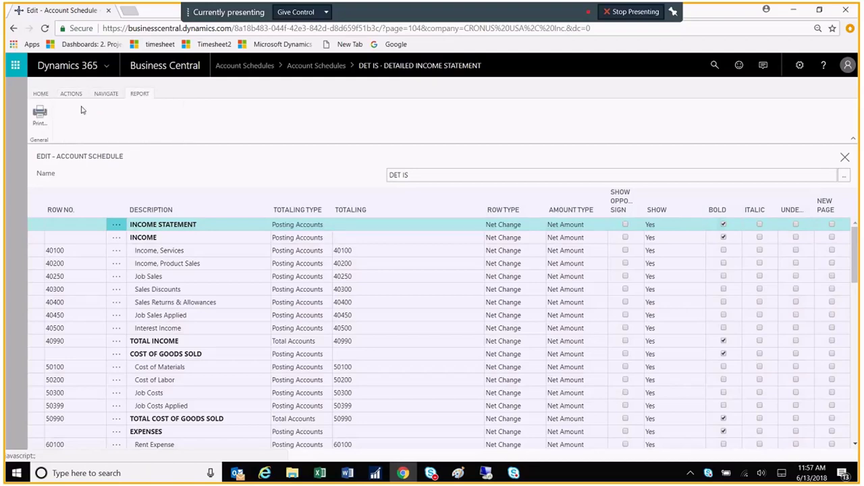
left_click(41, 116)
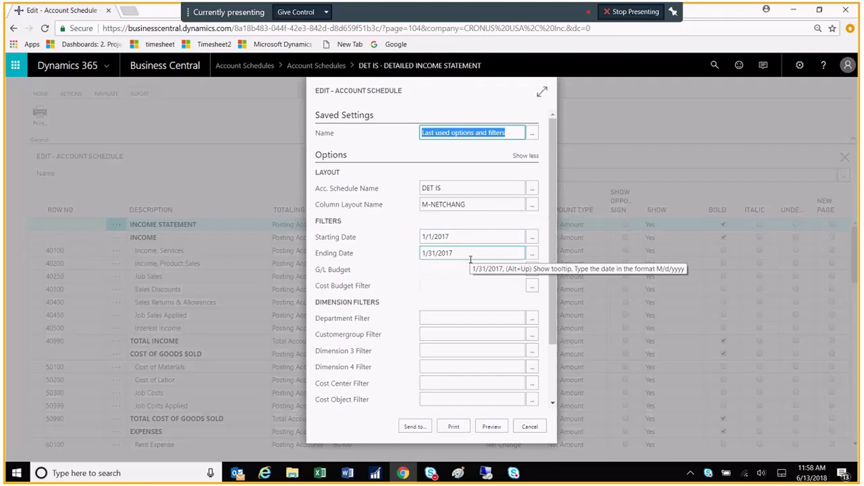
left_click(491, 426)
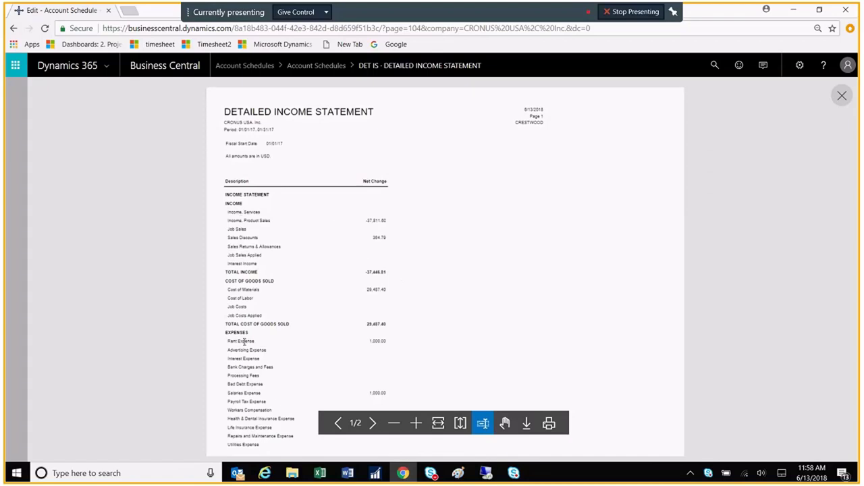
left_click(372, 423)
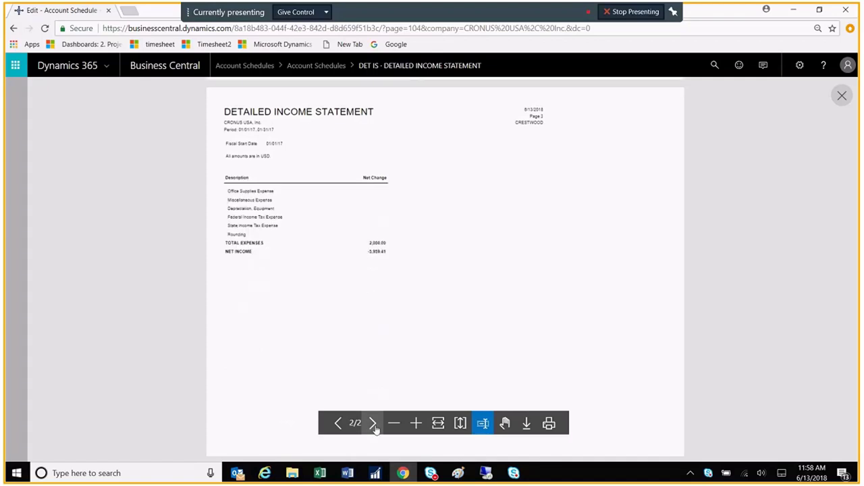
left_click(338, 423)
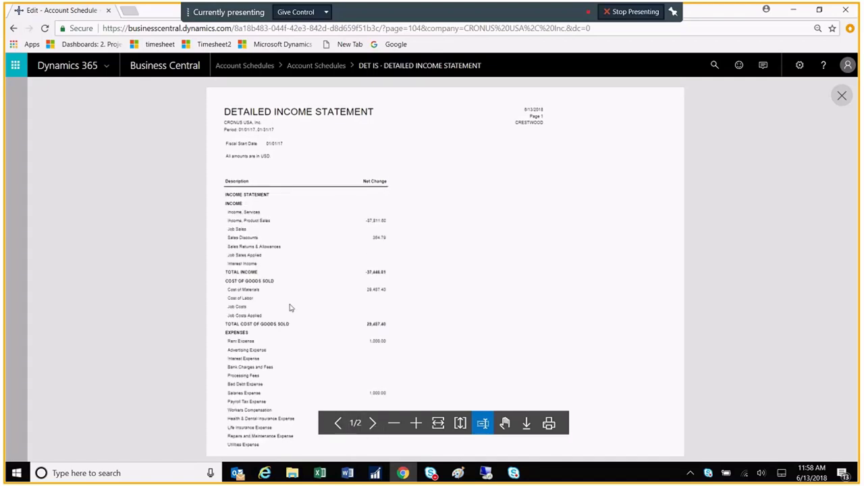
- Close the preview and the DET IS editor, returning to the schedules list
key("Escape")
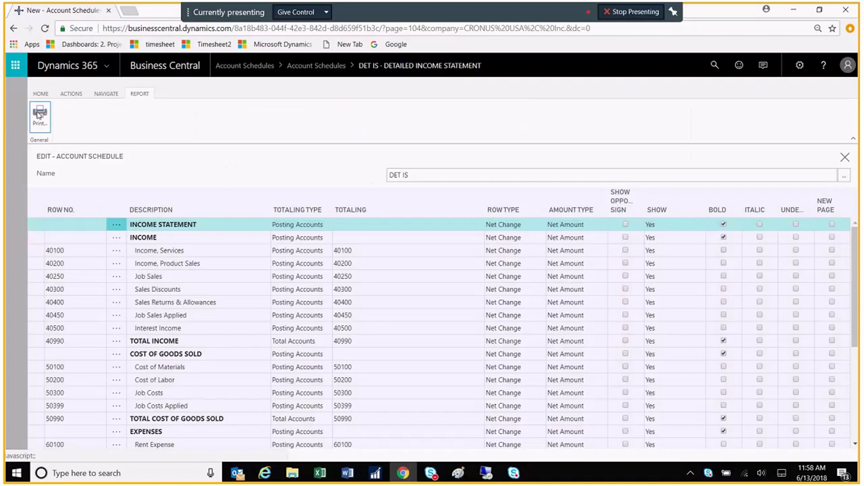
key("Escape")
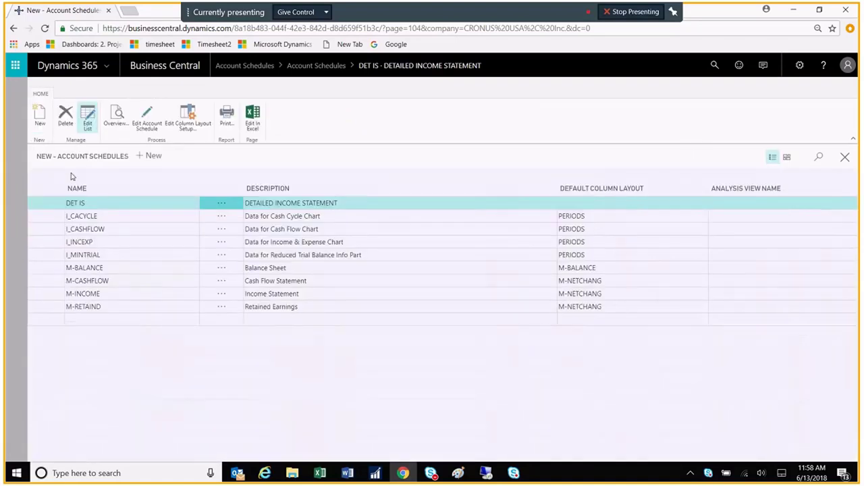